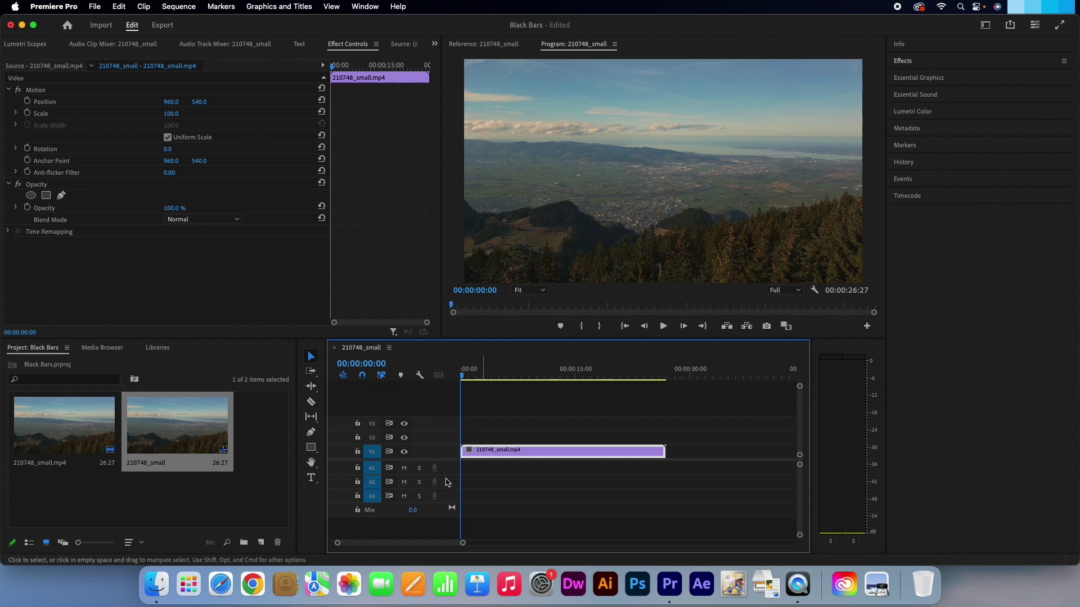
Create a new adjustment layer from the Project panel's New Item menu with default settings.
left_click(230, 495)
right_click(230, 495)
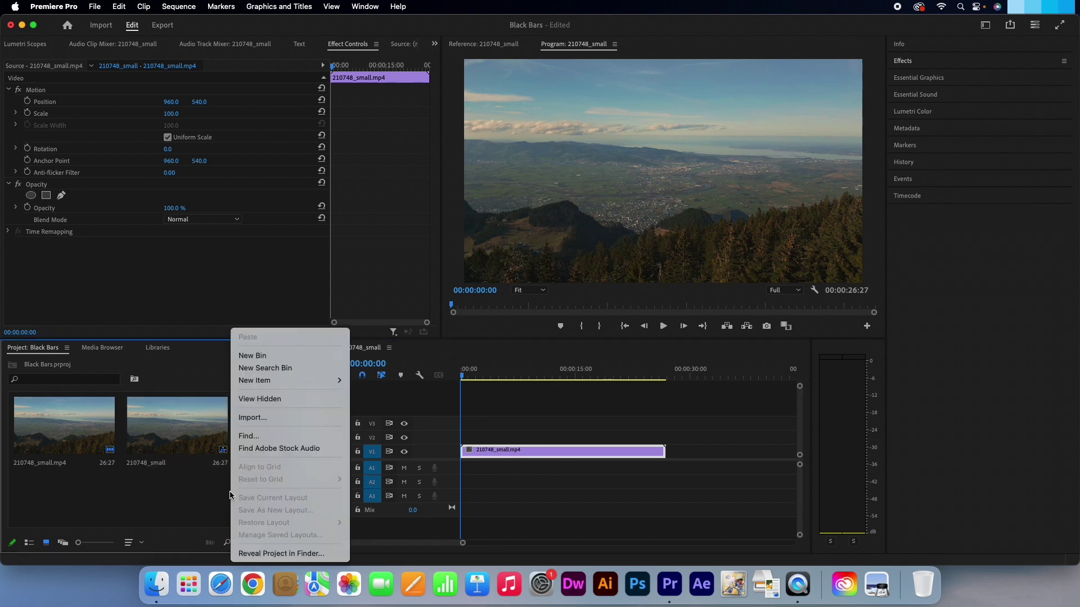
mouse_move(255, 380)
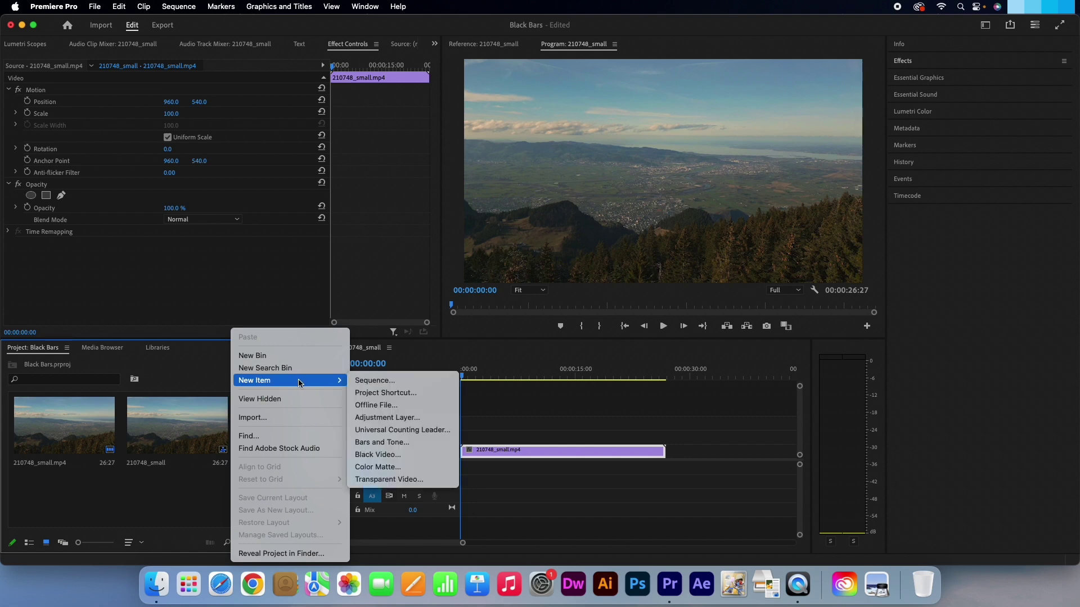
left_click(431, 419)
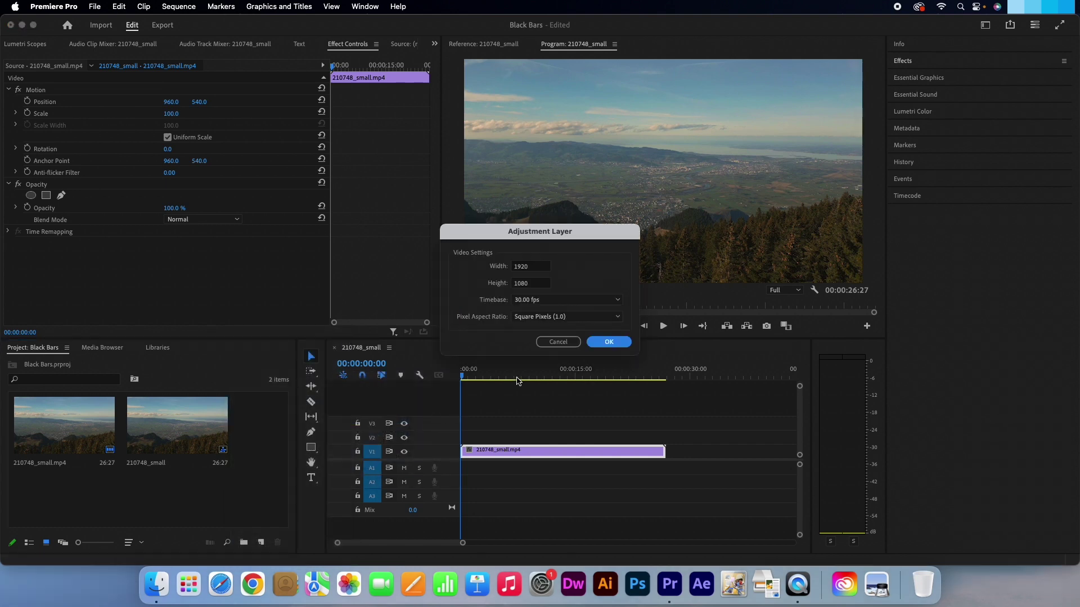
left_click(604, 344)
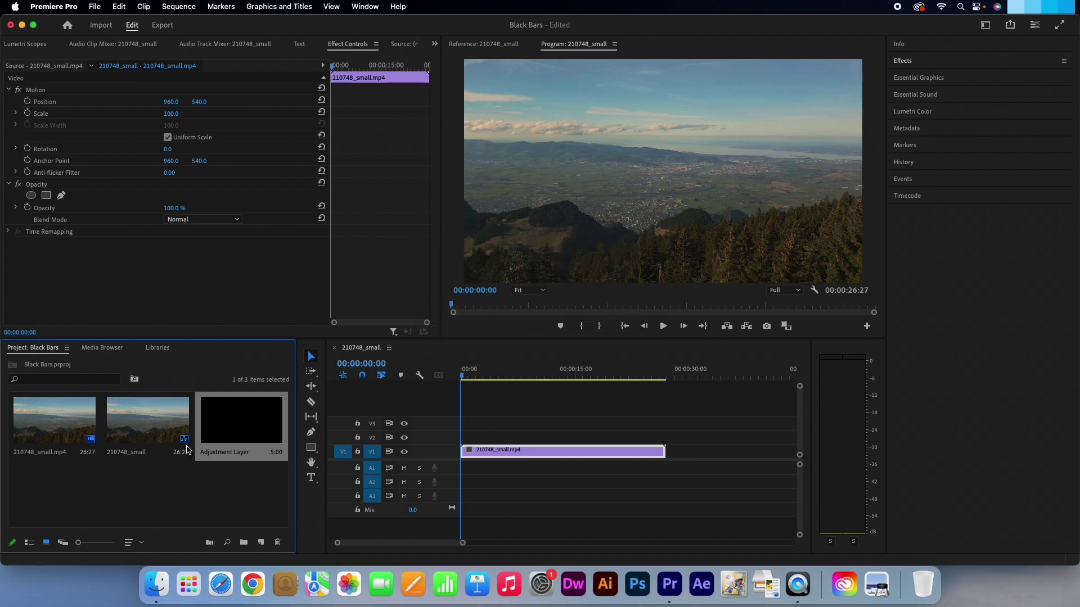
Place the adjustment layer on V2 above the clip and extend it to the clip's full 26:27 length.
left_click(218, 435)
left_click_drag(218, 435, 462, 439)
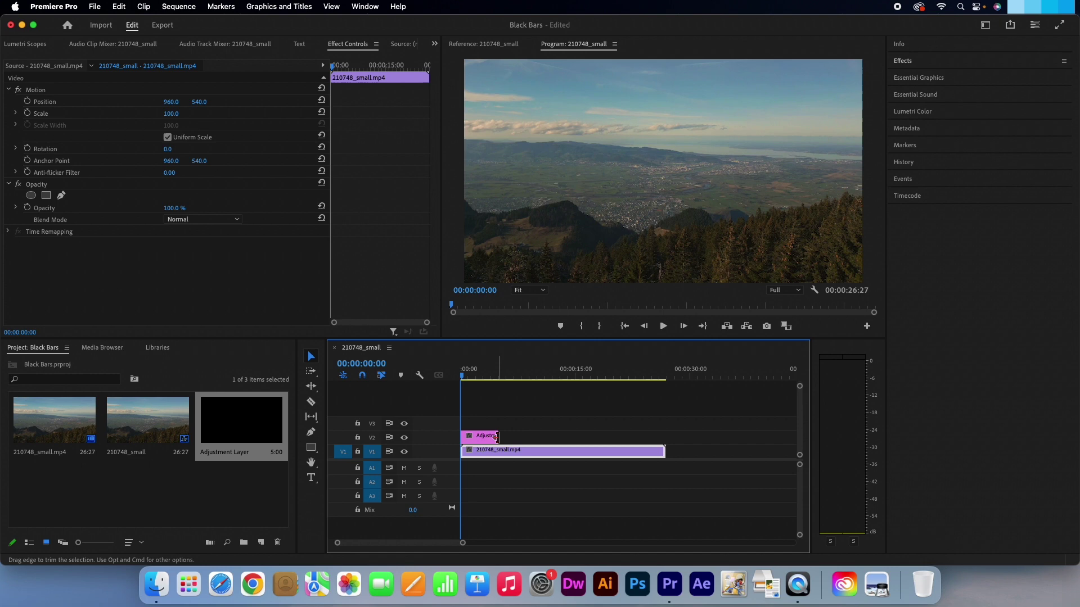
left_click_drag(496, 437, 661, 437)
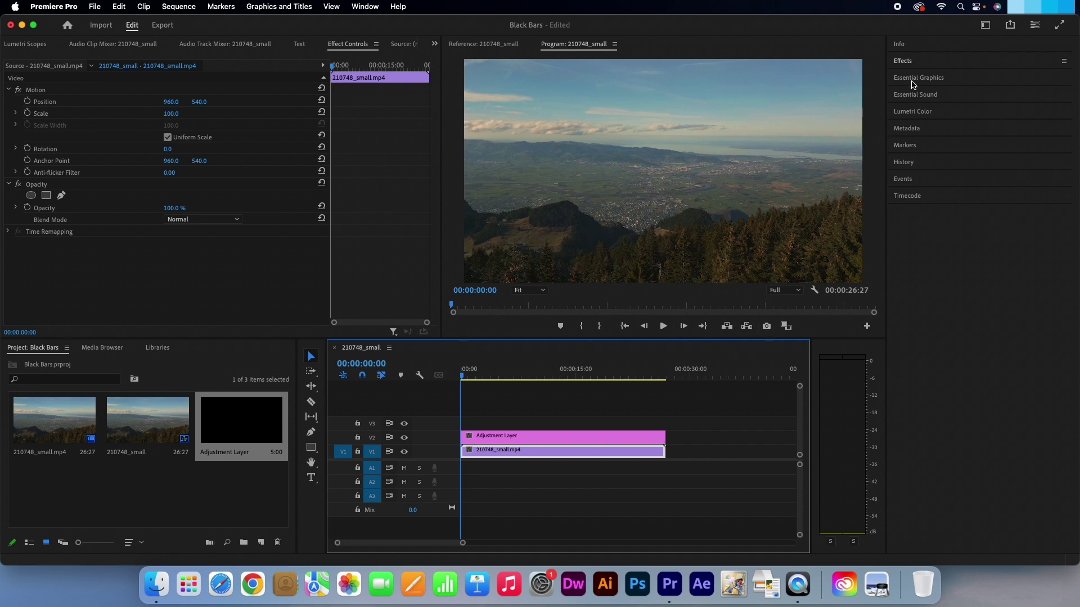
Find Crop in the Effects panel and apply it to the adjustment layer.
left_click(916, 64)
left_click(913, 77)
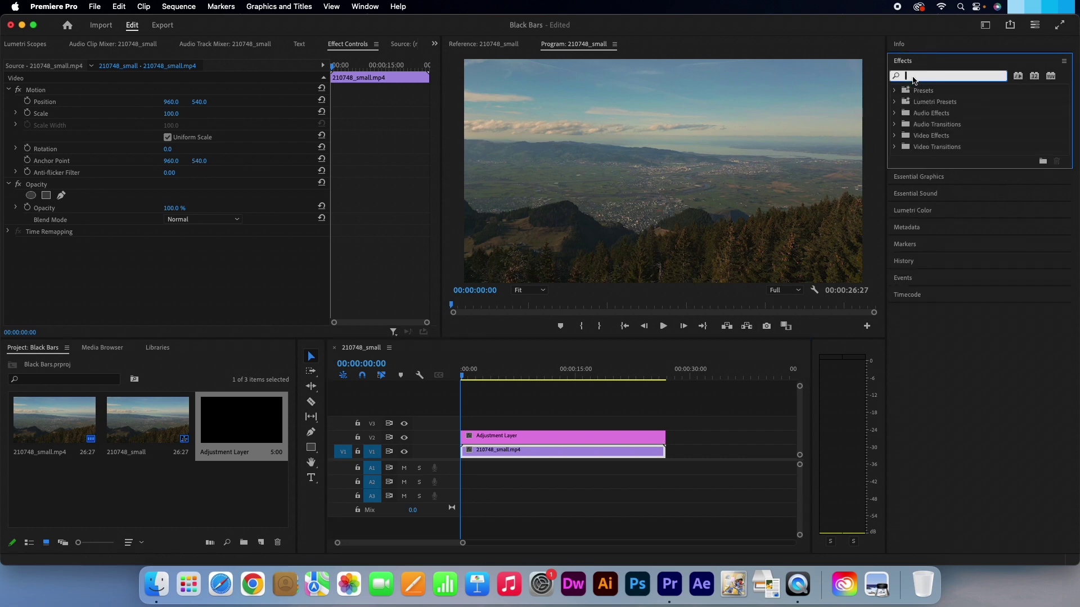
type("cr")
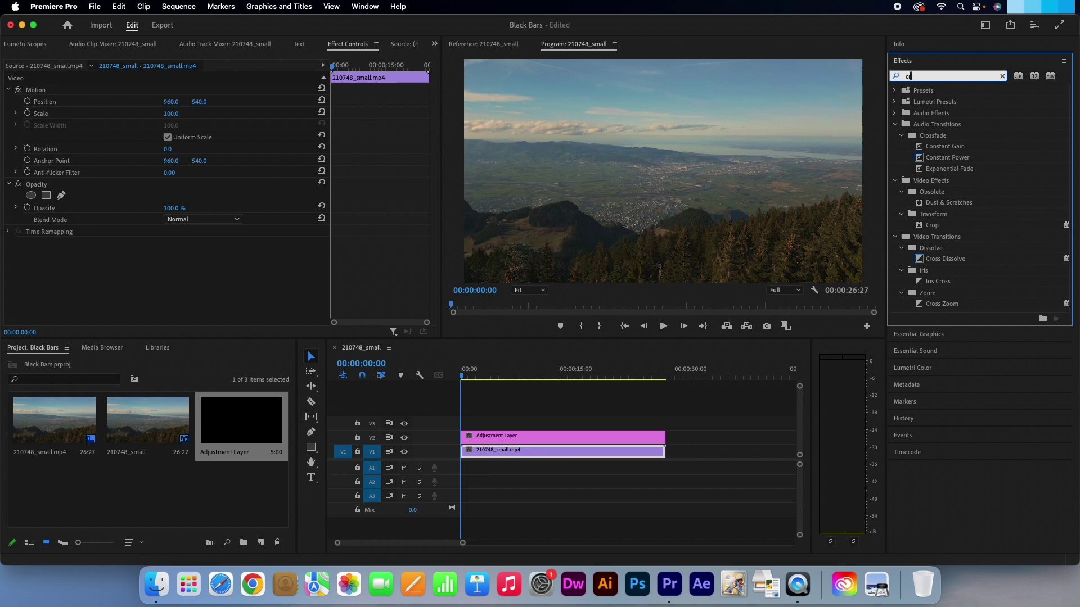
type("op")
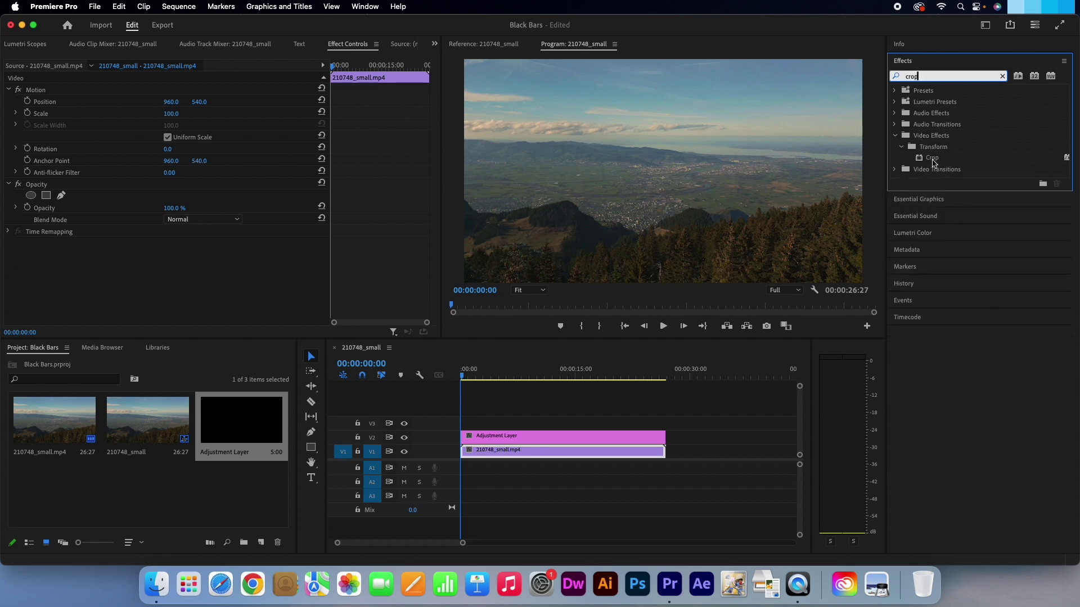
left_click(922, 158)
left_click_drag(921, 159, 523, 437)
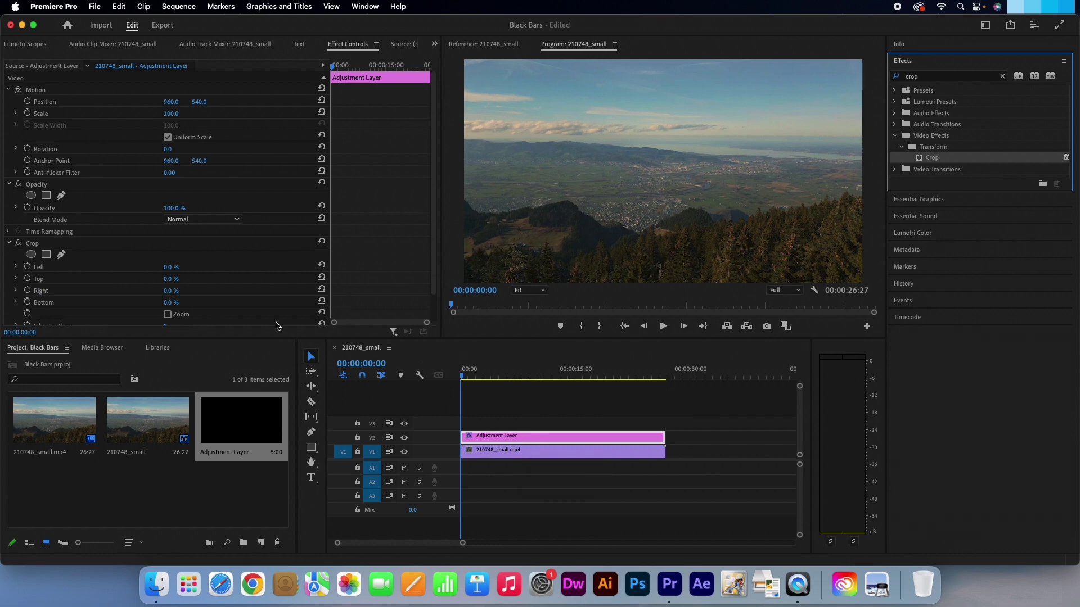
scroll(88, 263, "down", 1)
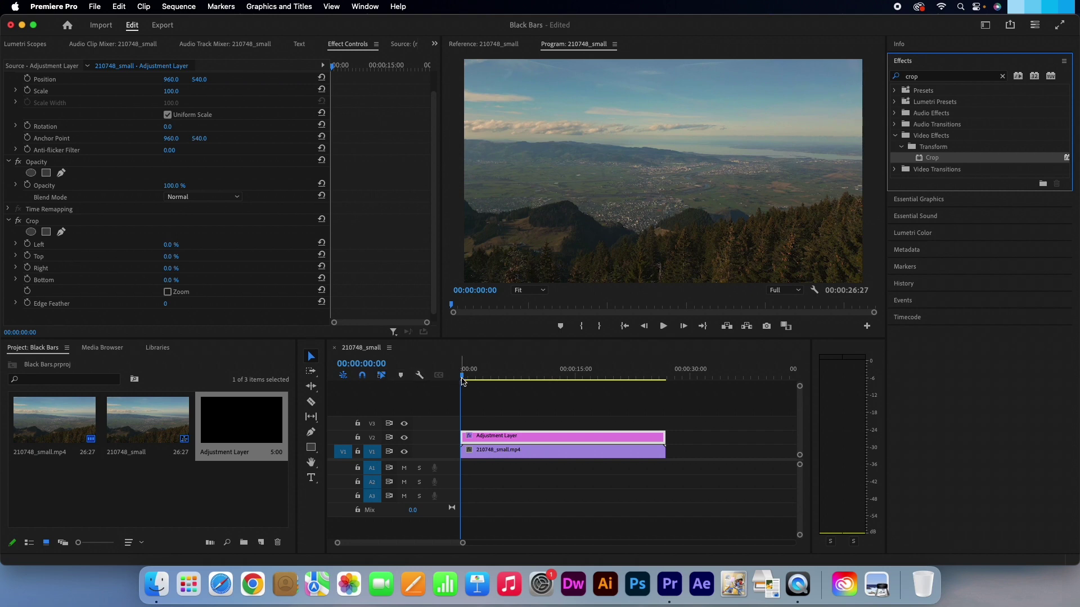
Enable keyframing for Crop Top and Bottom and set both to 50% at 00:00:00:00.
left_click(28, 257)
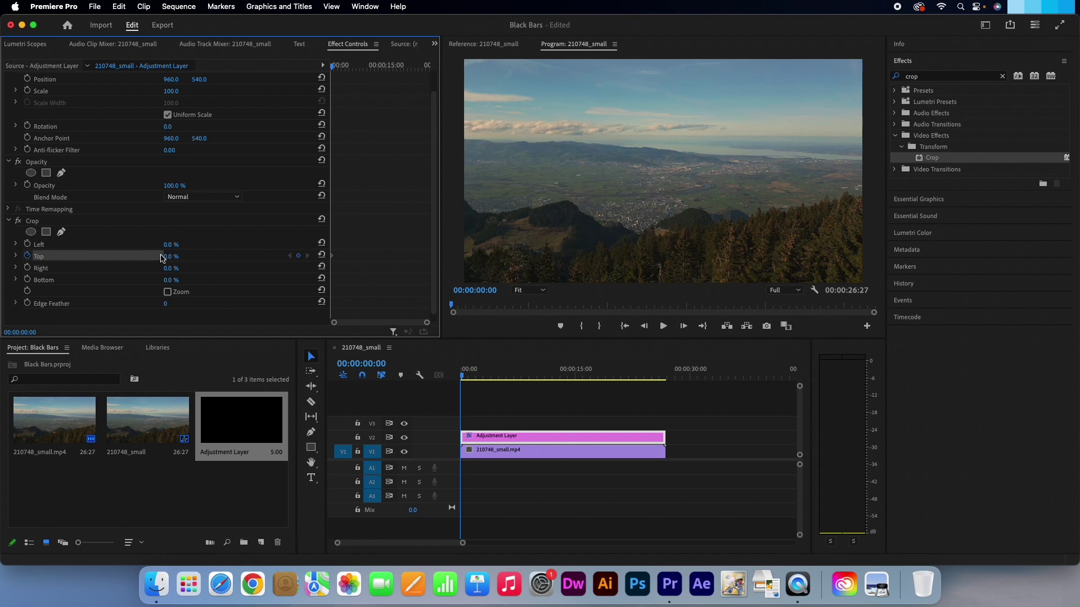
left_click(178, 255)
type("50")
key("Return")
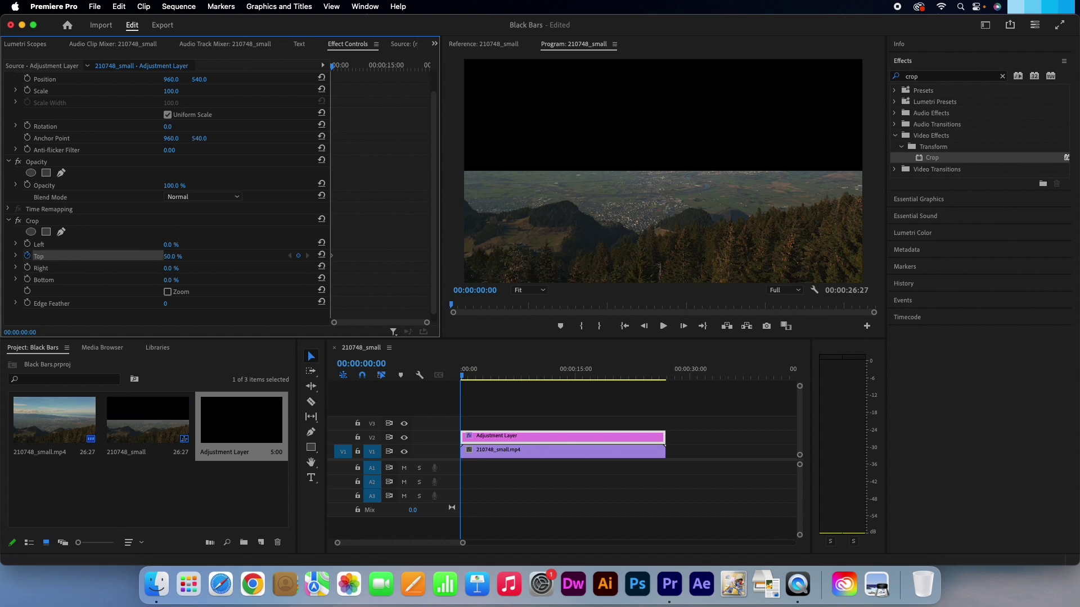
left_click(28, 279)
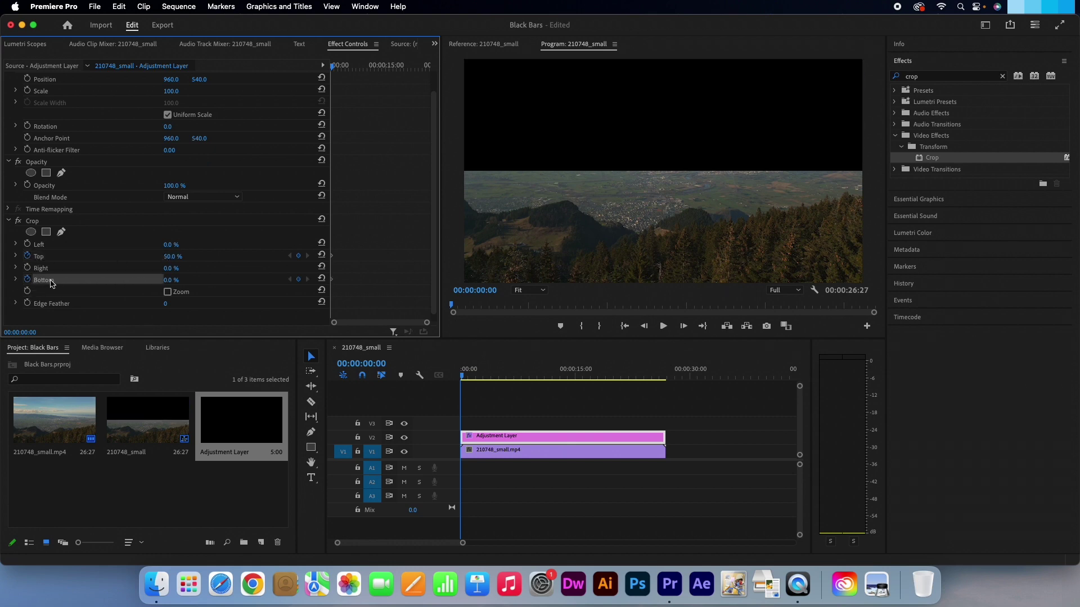
left_click(178, 279)
type("50")
key("Return")
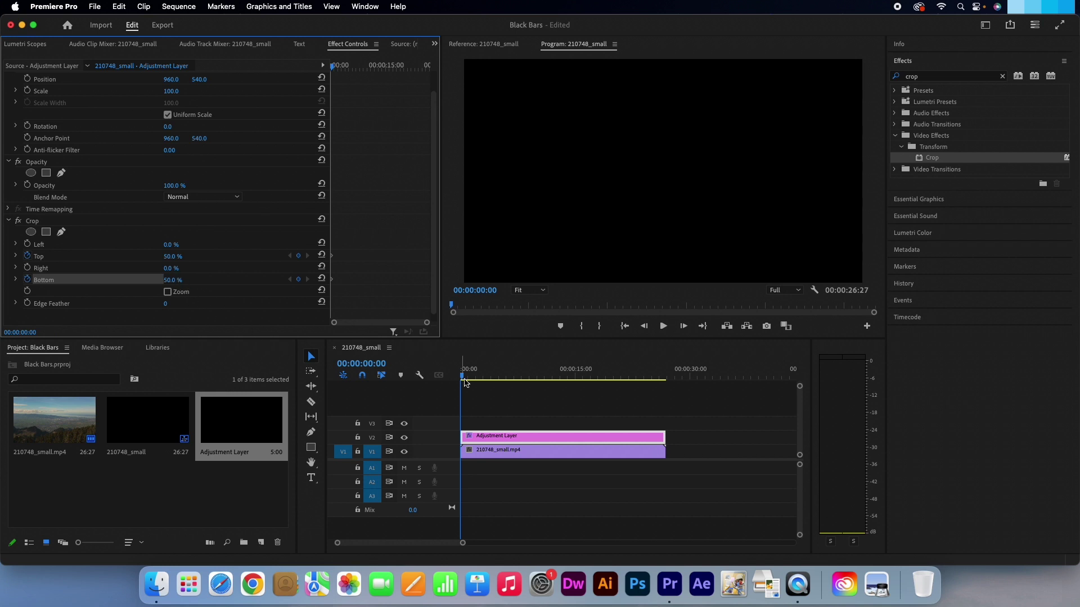
At 00:00:02:26 add Crop Top and Bottom keyframes returning both values to 0%.
left_click_drag(463, 377, 483, 377)
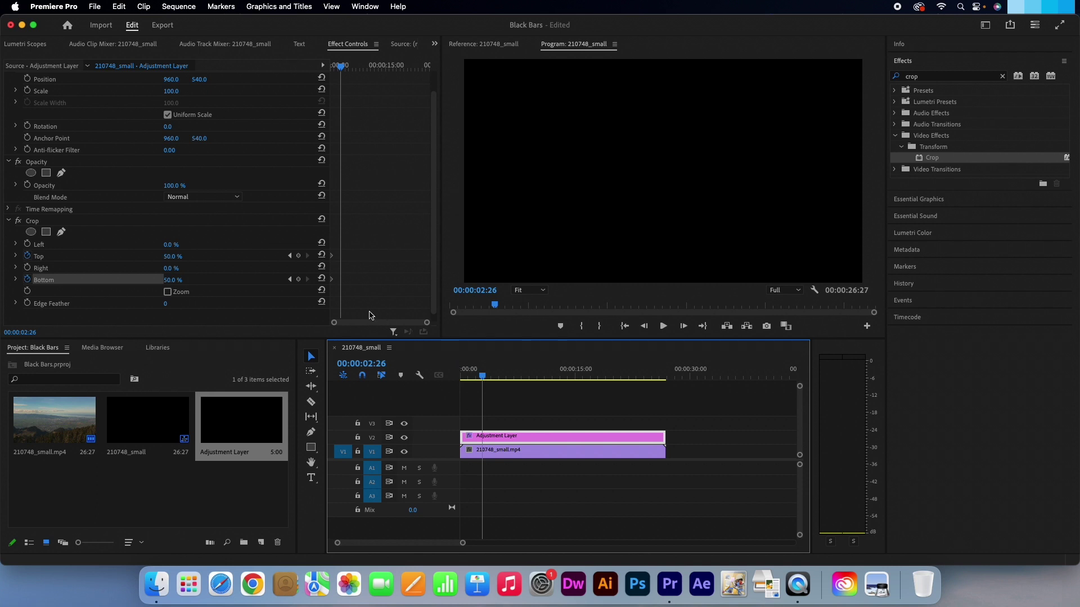
left_click(298, 256)
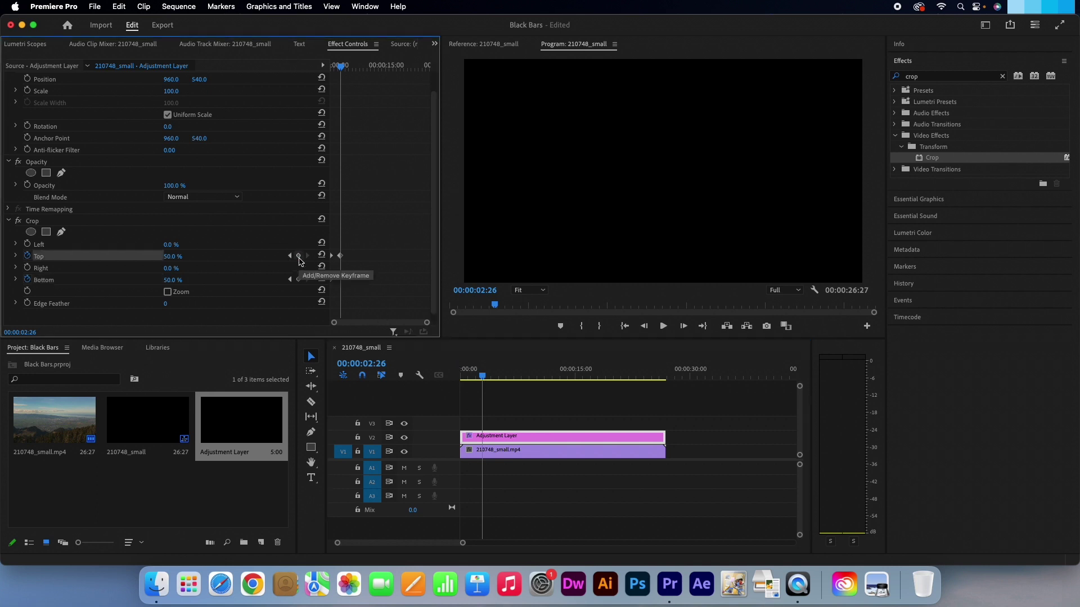
left_click(179, 254)
type("0")
key("Return")
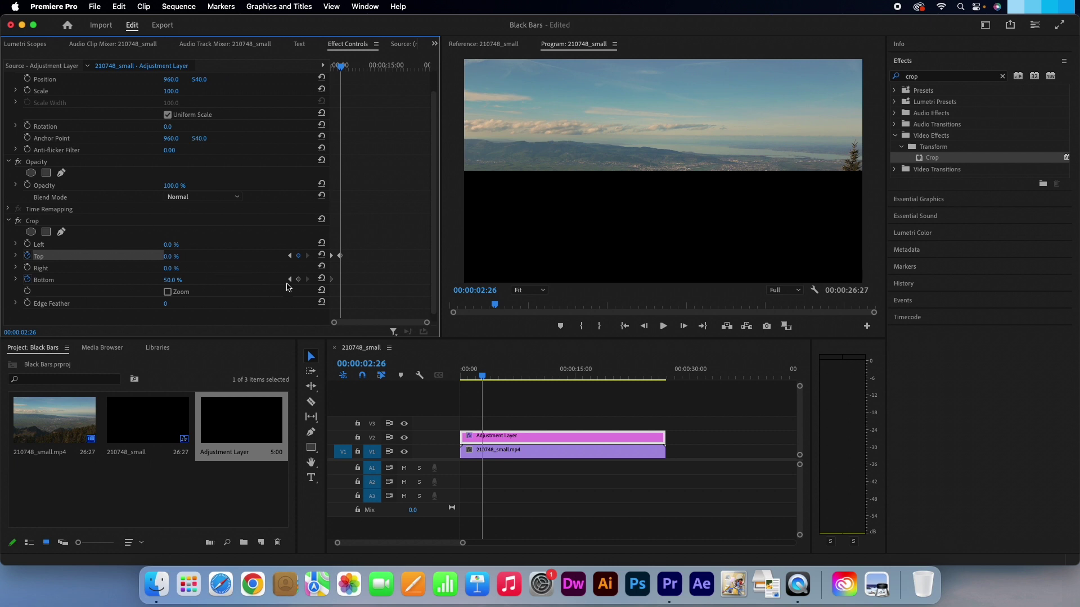
left_click(300, 282)
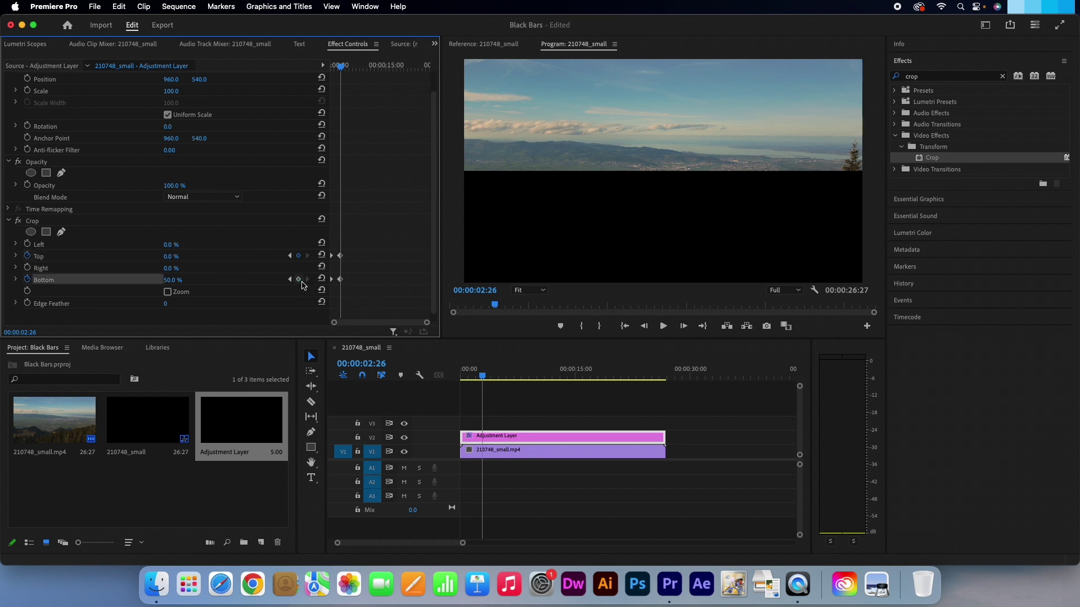
left_click(173, 280)
type("0")
key("Return")
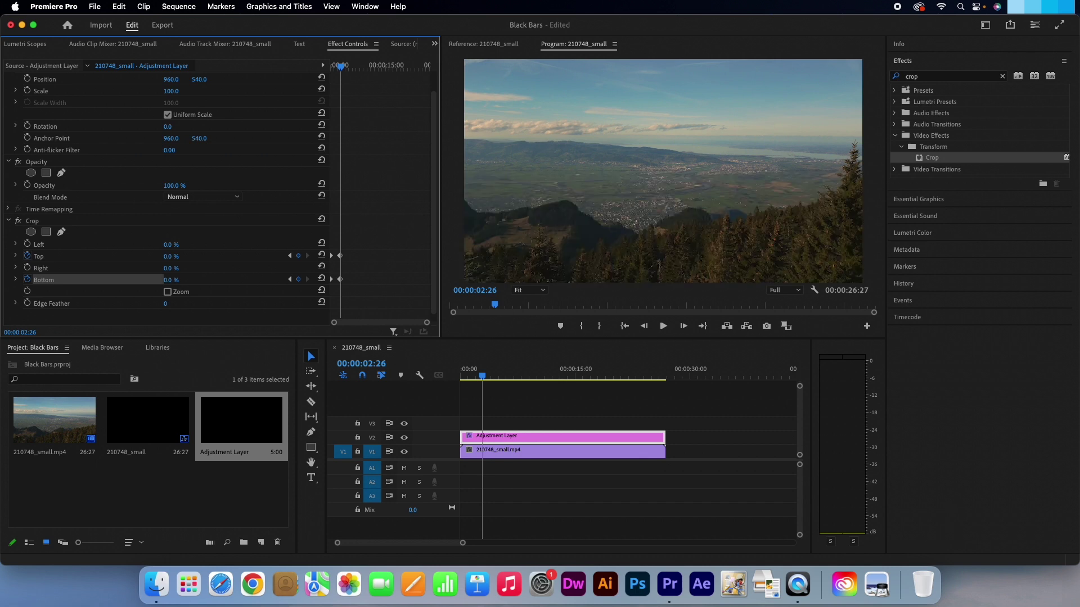
left_click(473, 376)
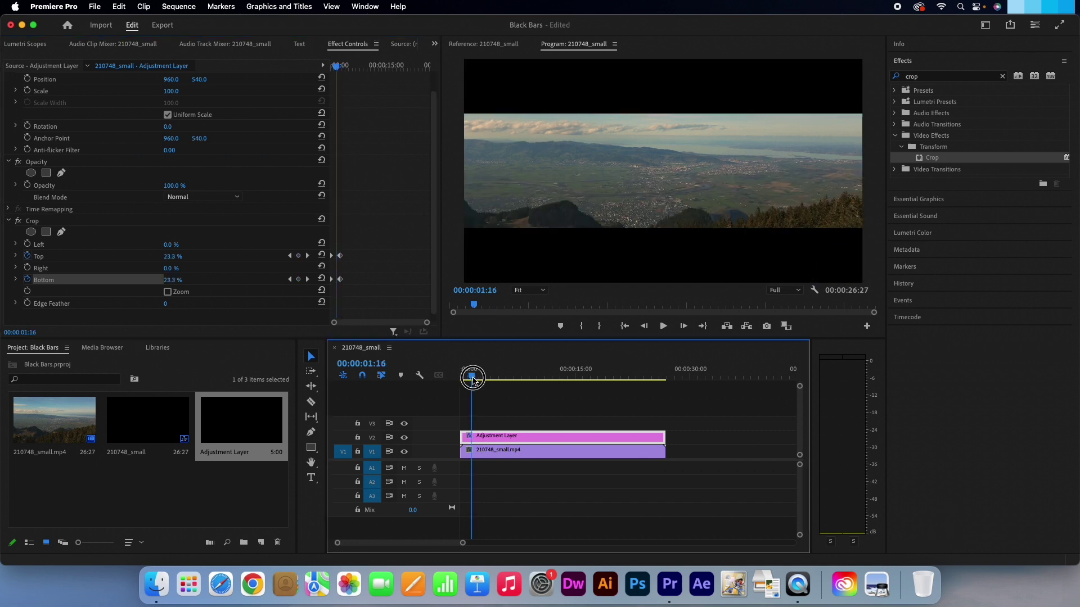
left_click_drag(473, 378, 422, 376)
key("space")
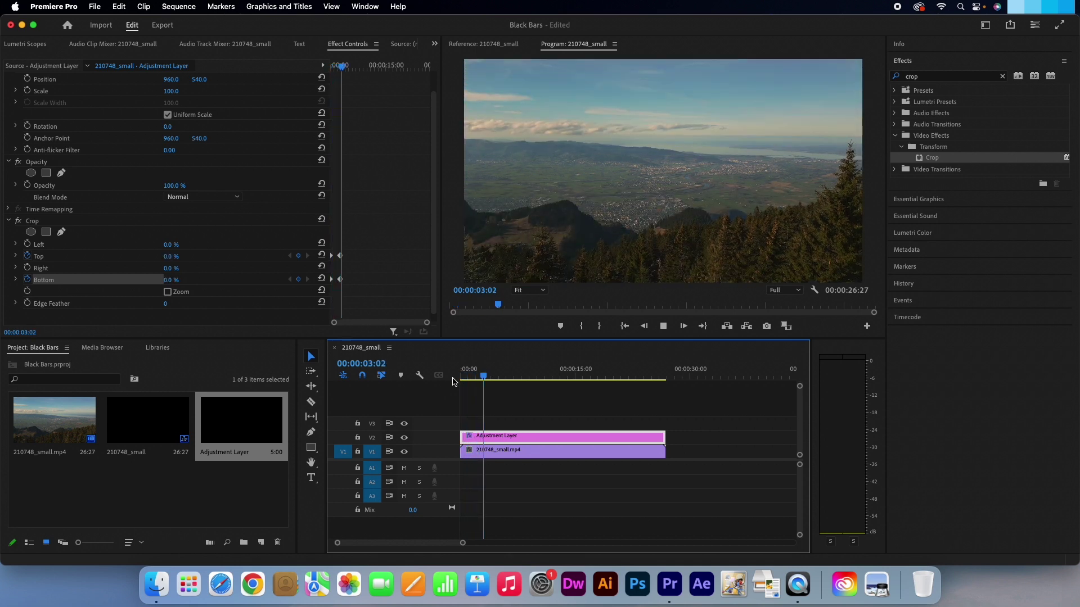
key("space")
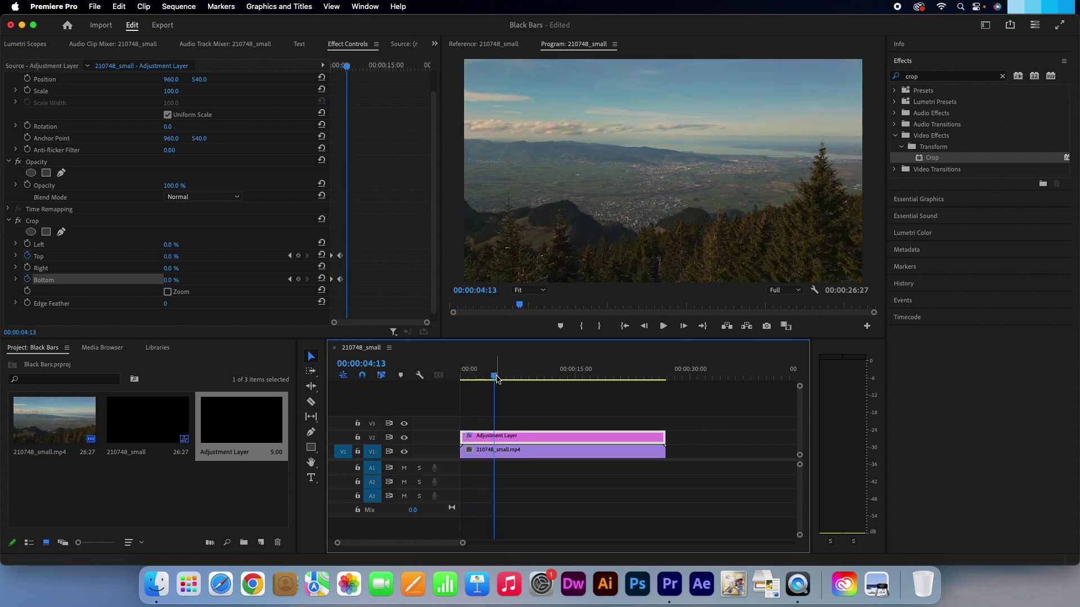
left_click_drag(497, 378, 422, 375)
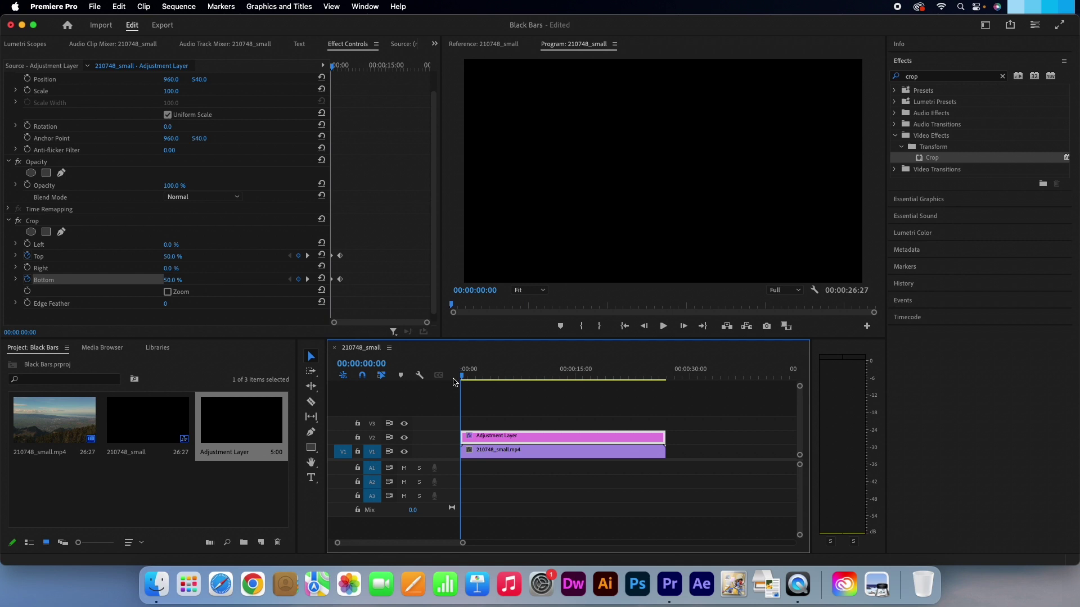
Select all Crop keyframes, set them to Ease In, and play back the opening bars.
left_click(343, 285)
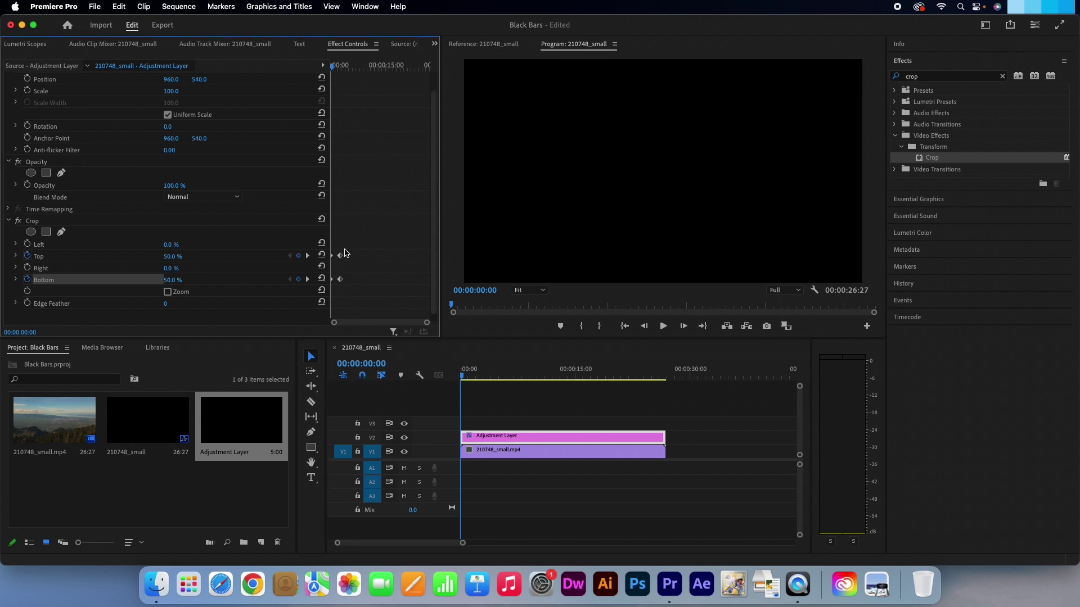
left_click_drag(335, 239, 355, 290)
right_click(342, 281)
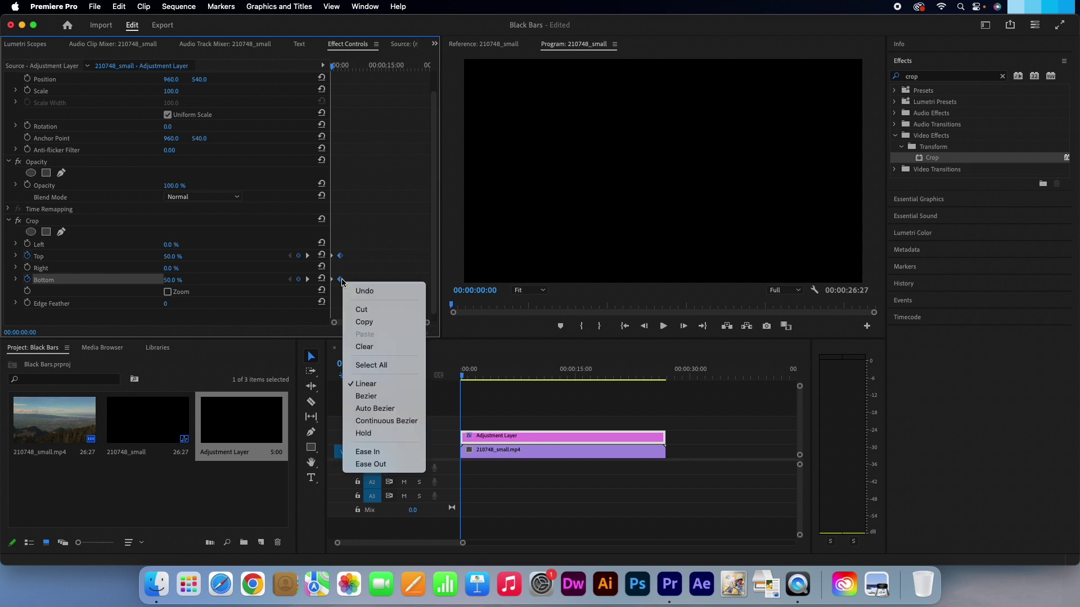
left_click(370, 451)
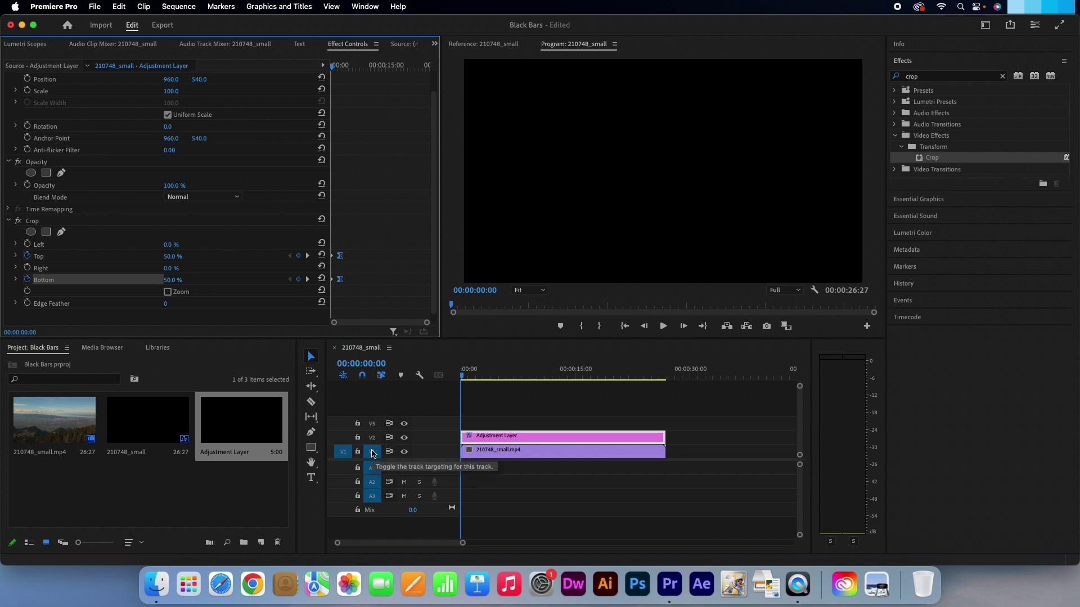
key("space")
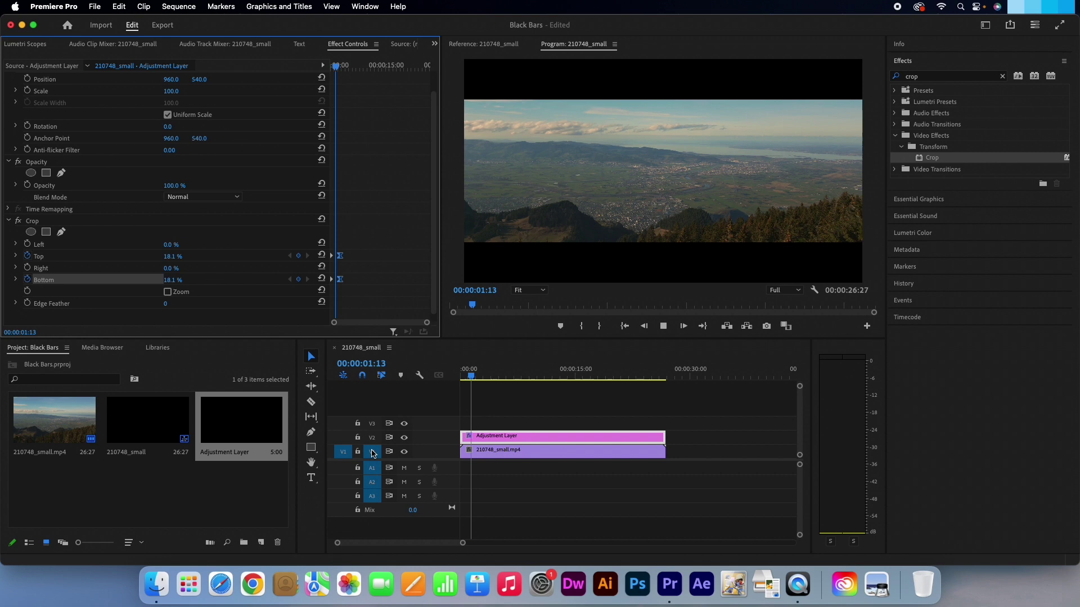